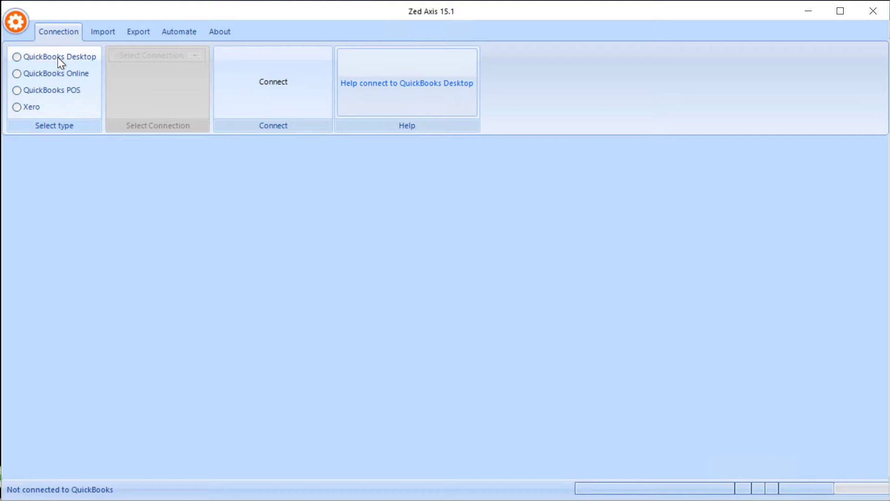
Step: Connect to the QuickBooks Desktop company file and load Journal Entry demo.txt into the import grid
{"action": "left_click", "coordinate": [58, 57]}
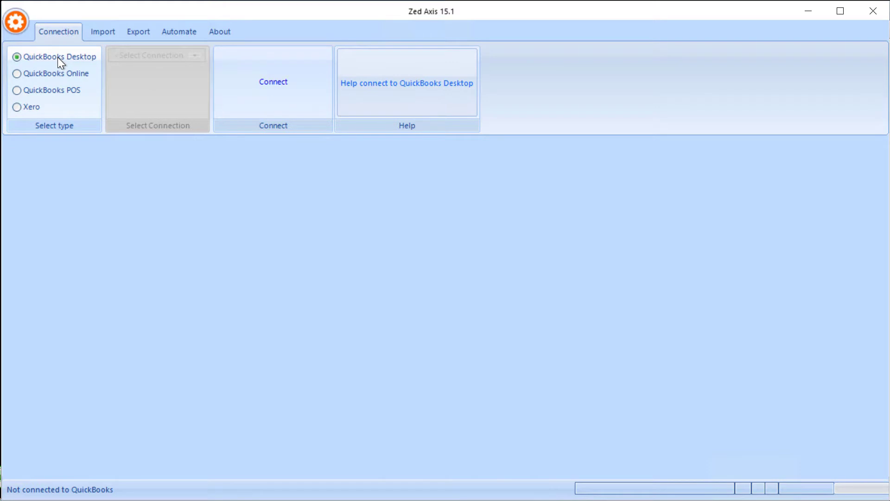
{"action": "left_click", "coordinate": [277, 99]}
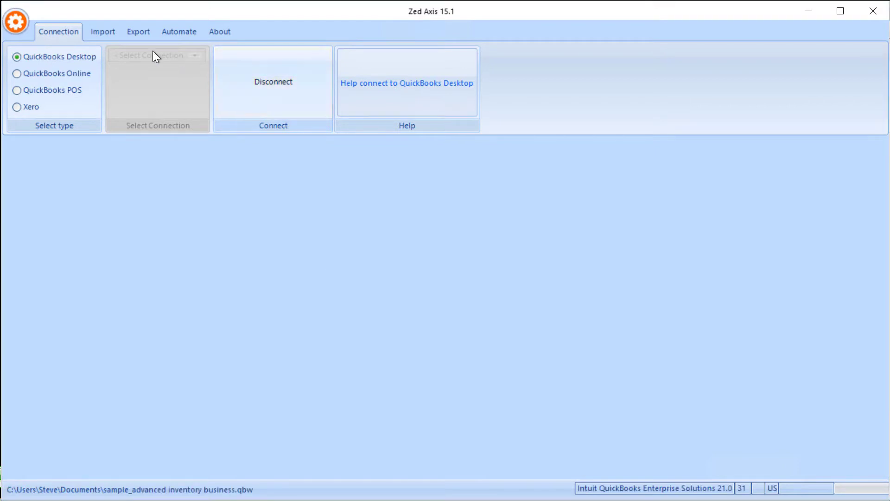
{"action": "left_click", "coordinate": [105, 38]}
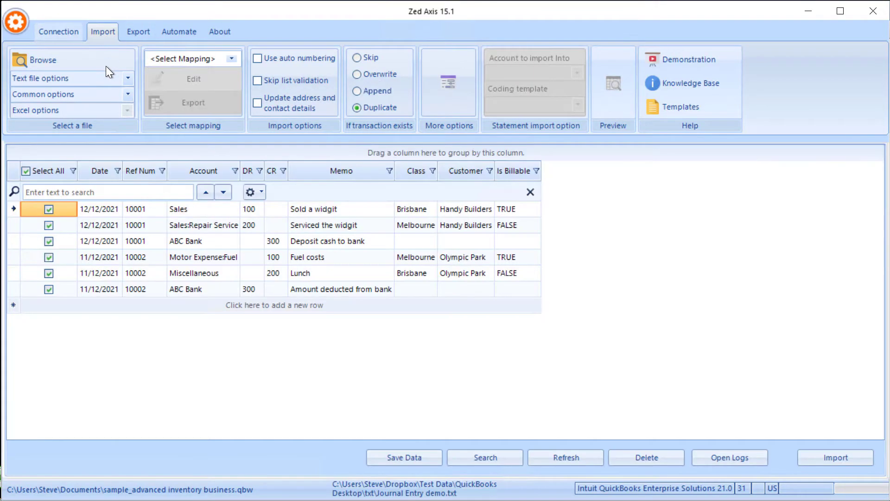
{"action": "left_click", "coordinate": [106, 66]}
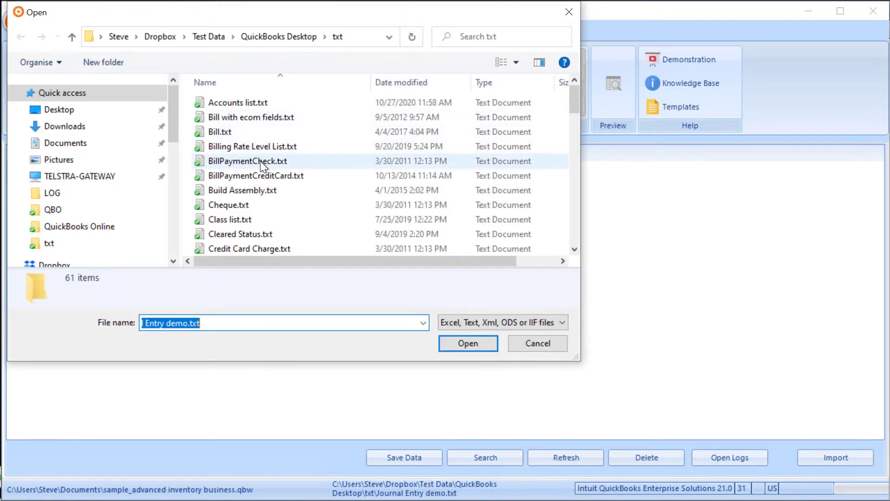
{"action": "scroll", "coordinate": [260, 161], "scroll_direction": "down", "scroll_amount": 1}
{"action": "scroll", "coordinate": [260, 161], "scroll_direction": "down", "scroll_amount": 2}
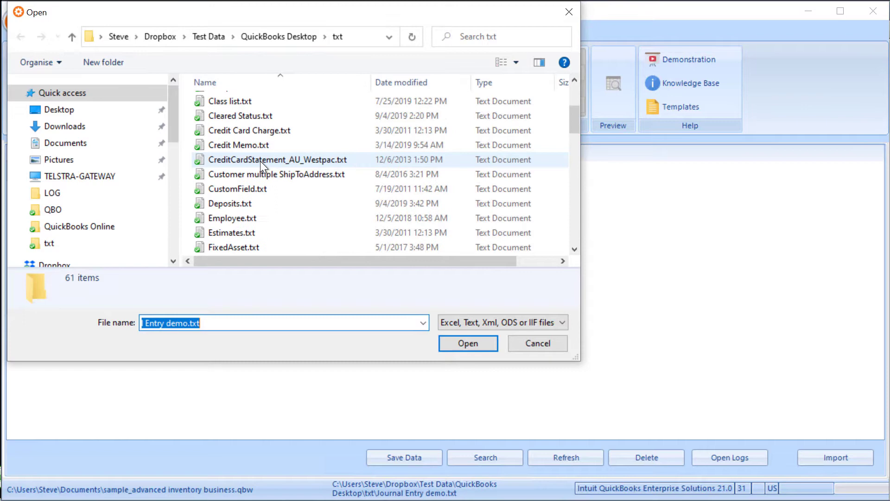
{"action": "scroll", "coordinate": [260, 160], "scroll_direction": "down", "scroll_amount": 1}
{"action": "scroll", "coordinate": [260, 160], "scroll_direction": "down", "scroll_amount": 4}
{"action": "left_click", "coordinate": [270, 222]}
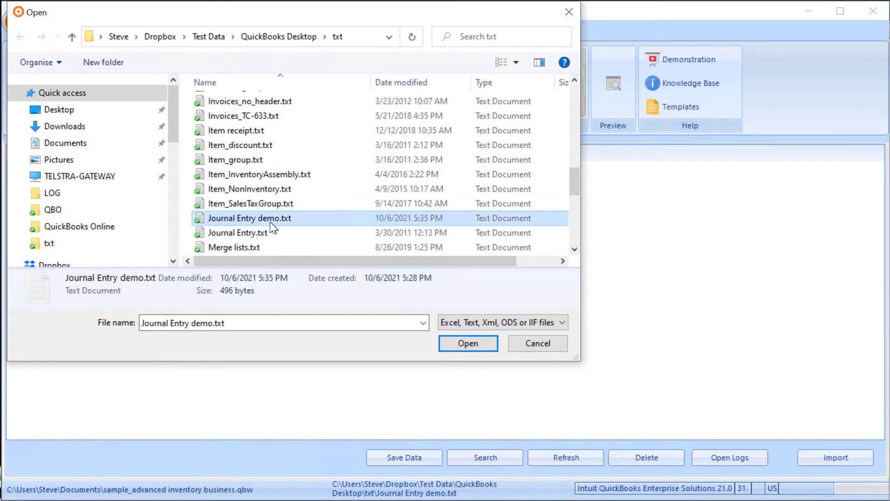
{"action": "left_click", "coordinate": [472, 344]}
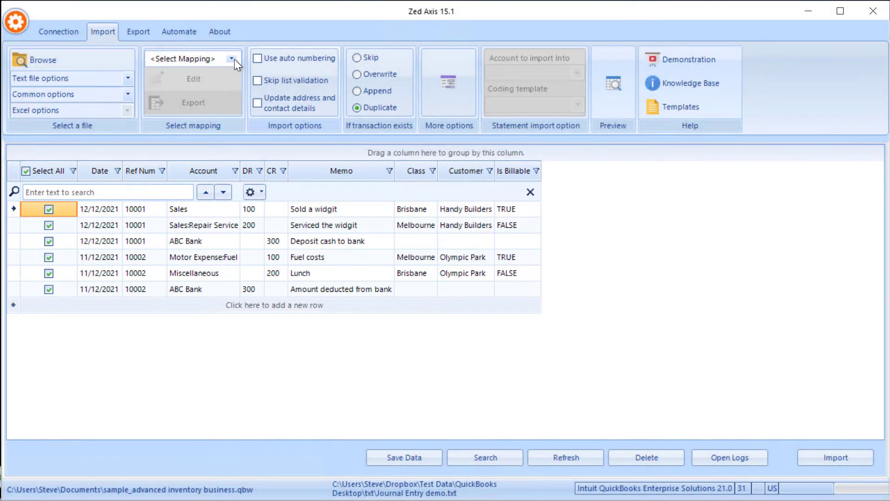
Step: Start a new mapping with <Add New Mapping> and set its transaction type to Journal
{"action": "left_click", "coordinate": [232, 59]}
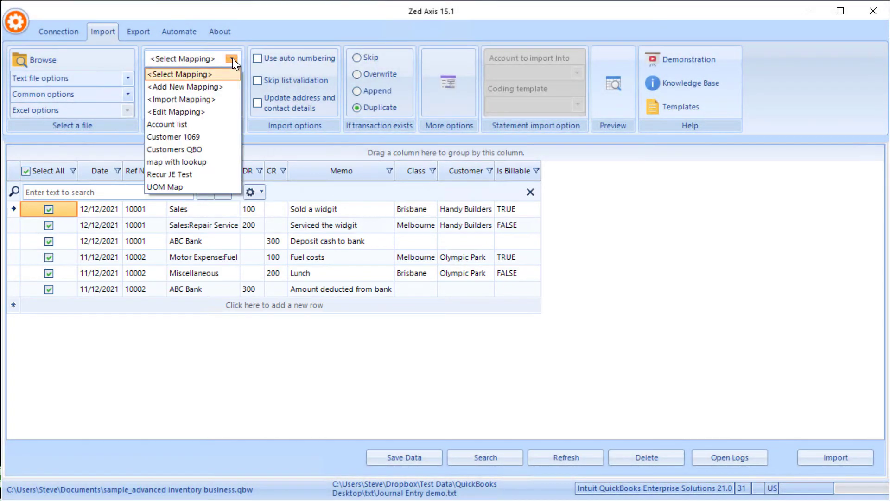
{"action": "left_click", "coordinate": [210, 86]}
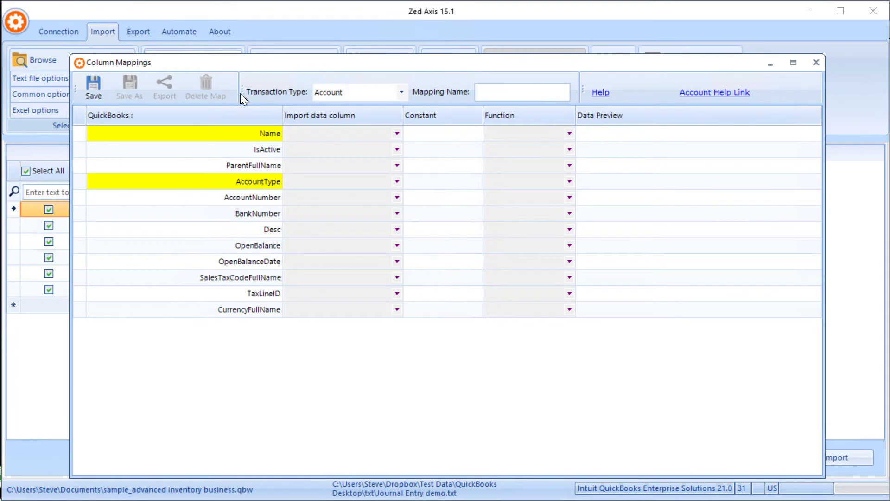
{"action": "left_click", "coordinate": [401, 92]}
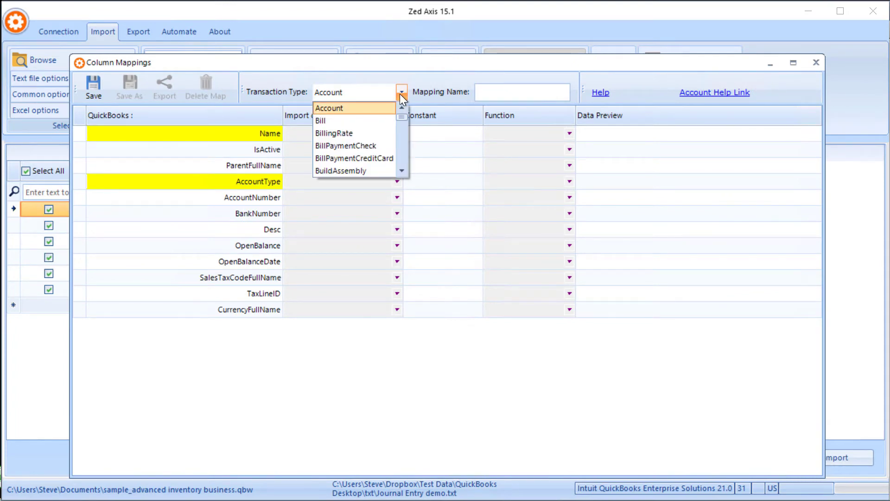
{"action": "left_click", "coordinate": [402, 171]}
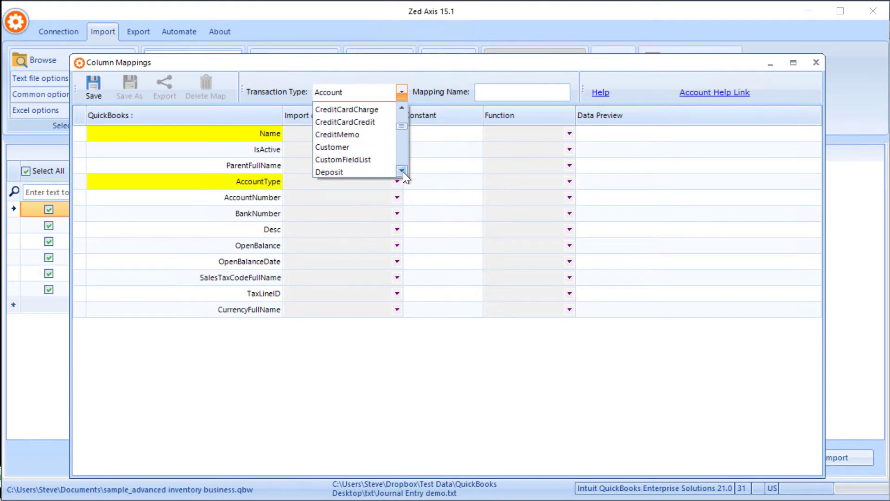
{"action": "left_click", "coordinate": [339, 146]}
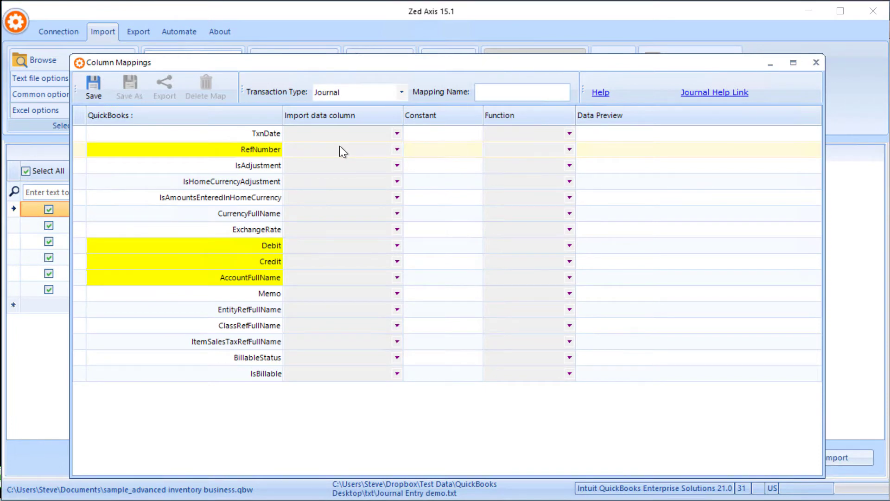
Step: Map TxnDate to Date, RefNumber to Ref Num and AccountFullName to Account
{"action": "left_click", "coordinate": [397, 133]}
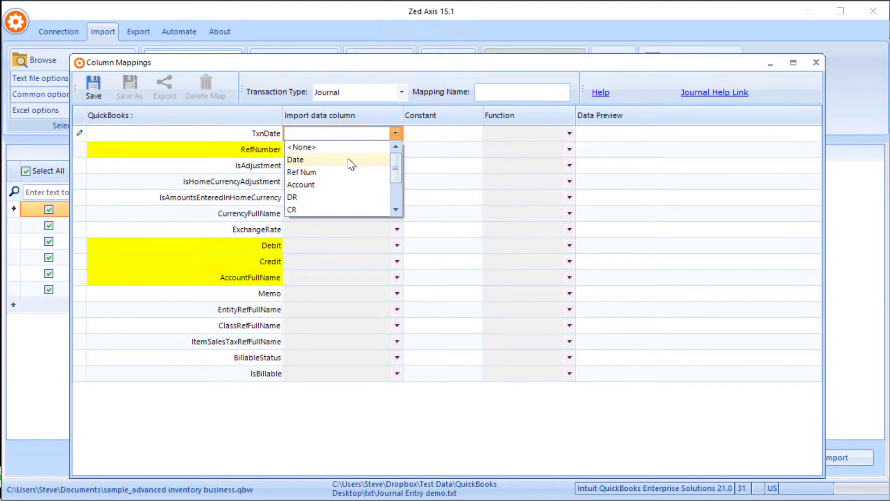
{"action": "left_click", "coordinate": [348, 159]}
{"action": "left_click", "coordinate": [369, 148]}
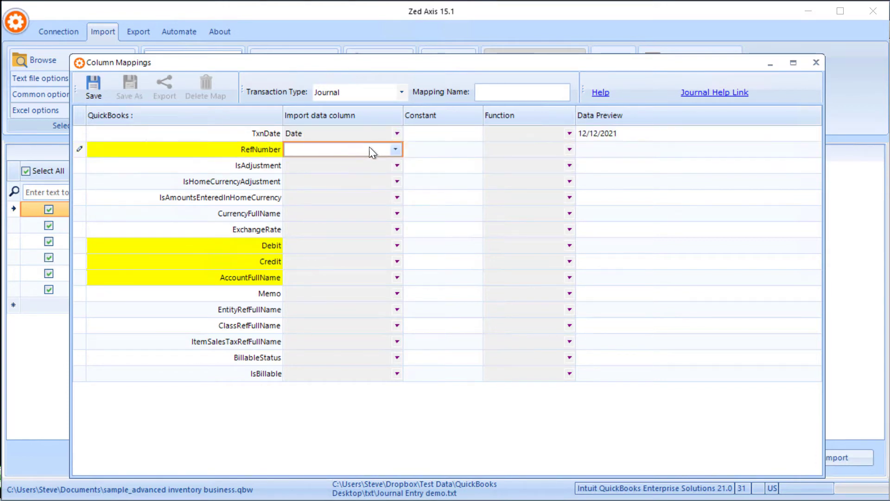
{"action": "left_click", "coordinate": [395, 150]}
{"action": "left_click", "coordinate": [348, 184]}
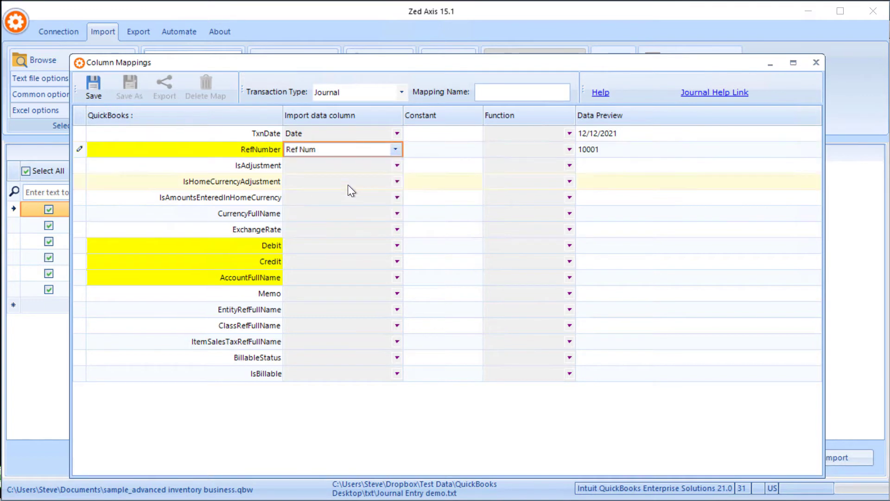
{"action": "left_click", "coordinate": [359, 278]}
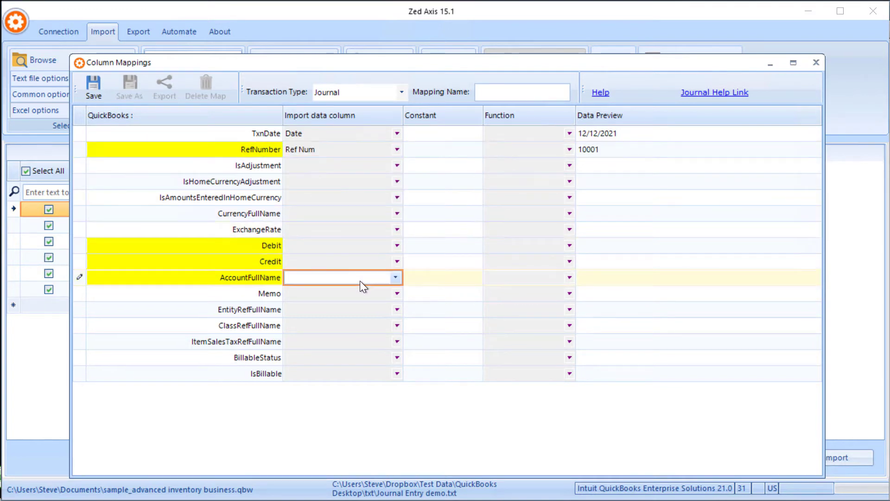
{"action": "left_click", "coordinate": [396, 277]}
{"action": "left_click", "coordinate": [320, 329]}
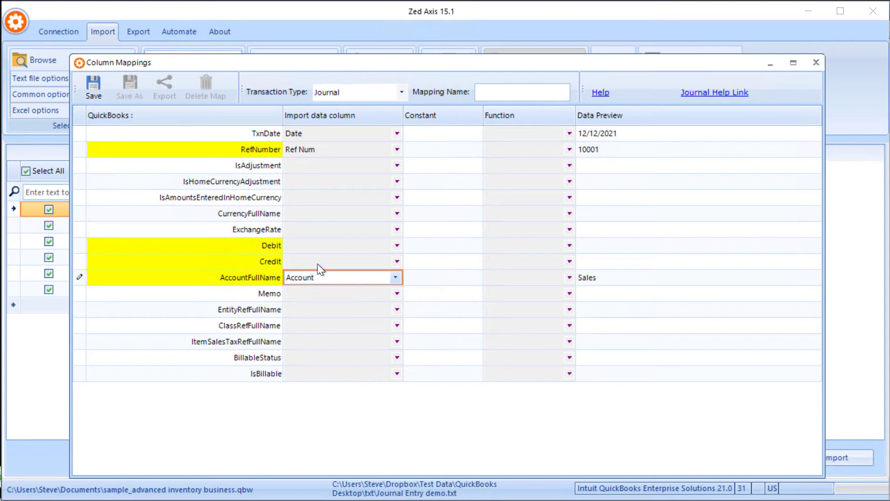
Step: Map the Debit field to the DR column and Credit to the CR column
{"action": "left_click", "coordinate": [381, 245]}
{"action": "left_click", "coordinate": [396, 245]}
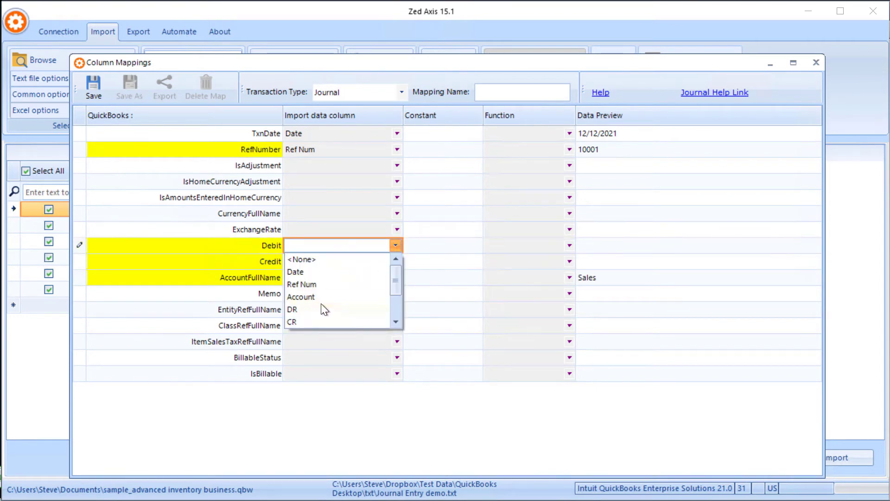
{"action": "left_click", "coordinate": [313, 305]}
{"action": "left_click", "coordinate": [328, 260]}
{"action": "left_click", "coordinate": [397, 261]}
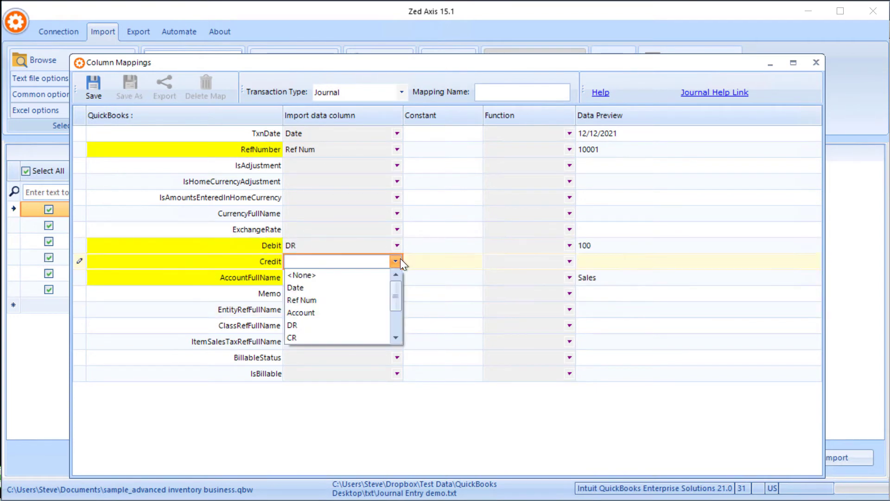
{"action": "left_click", "coordinate": [297, 337]}
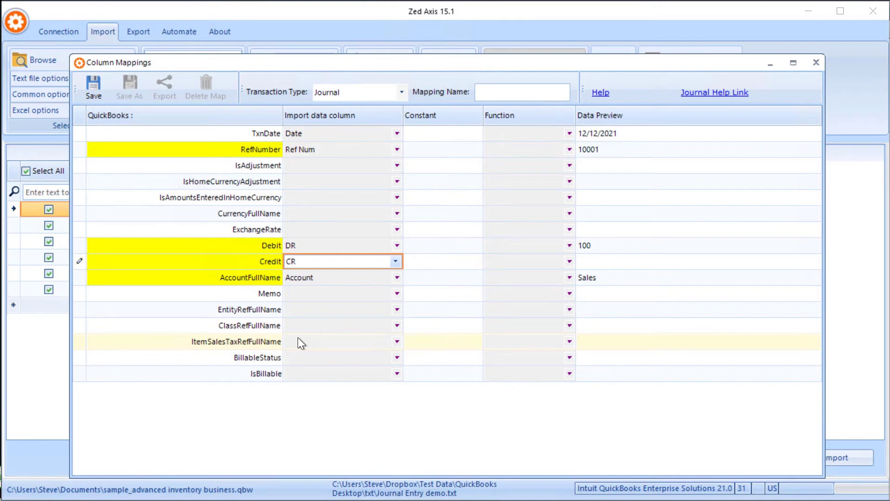
Step: Map the Memo field to the Memo column and ClassRefFullName to Class
{"action": "left_click", "coordinate": [301, 294]}
{"action": "left_click", "coordinate": [399, 294]}
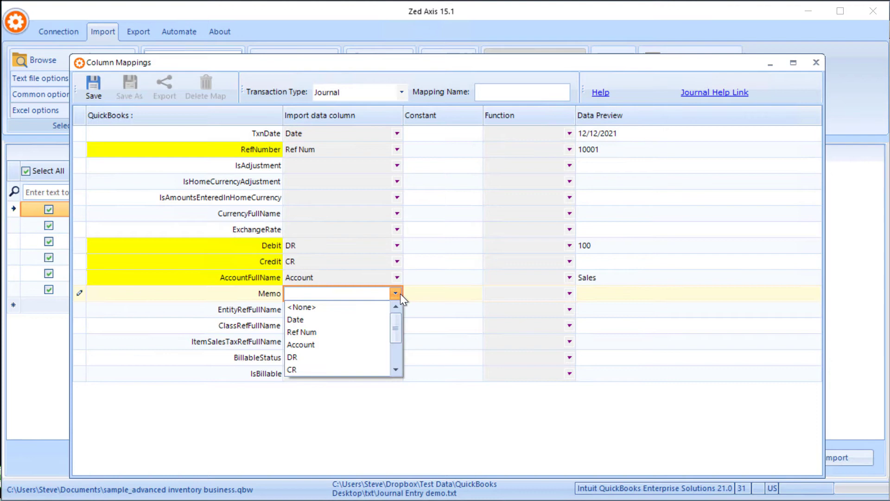
{"action": "scroll", "coordinate": [328, 351], "scroll_direction": "down", "scroll_amount": 2}
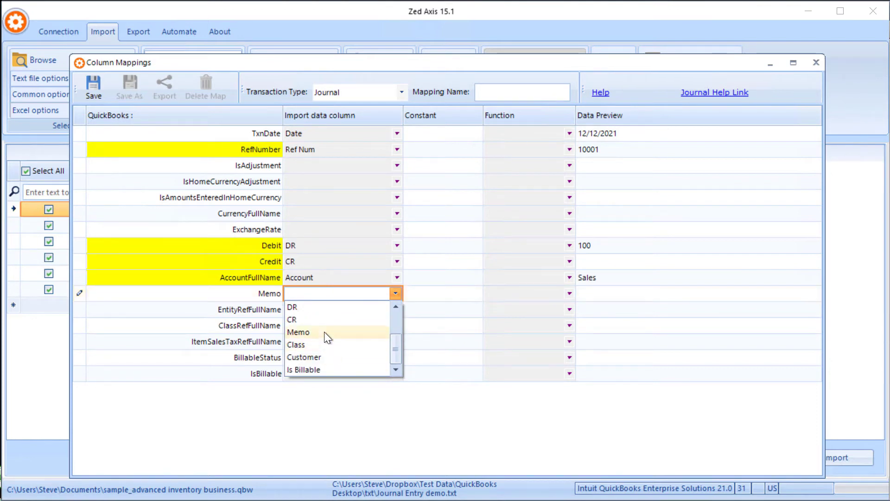
{"action": "left_click", "coordinate": [325, 332]}
{"action": "left_click", "coordinate": [348, 326]}
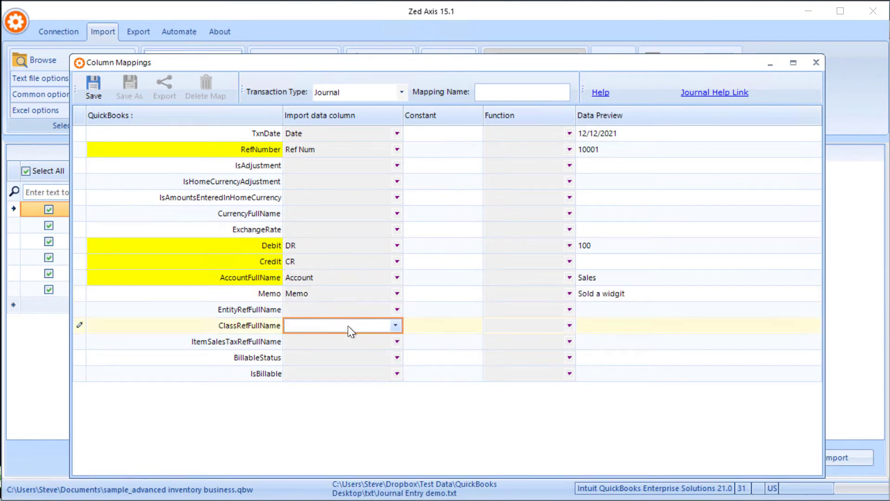
{"action": "left_click", "coordinate": [396, 325]}
{"action": "scroll", "coordinate": [316, 387], "scroll_direction": "down", "scroll_amount": 2}
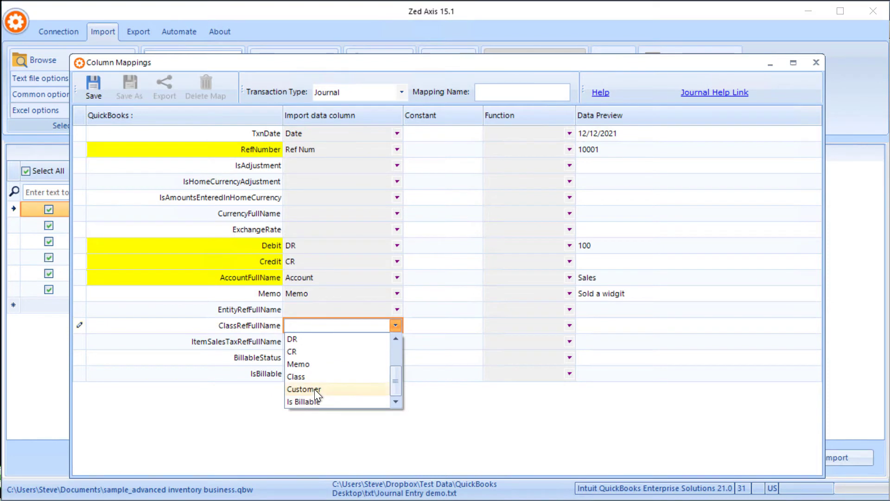
{"action": "left_click", "coordinate": [312, 379]}
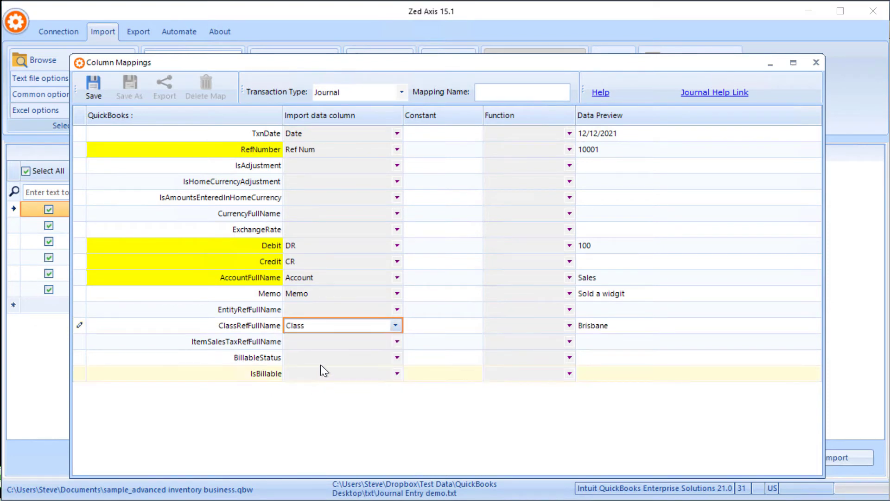
Step: Map EntityRefFullName to Customer and BillableStatus to Is Billable
{"action": "left_click", "coordinate": [328, 308]}
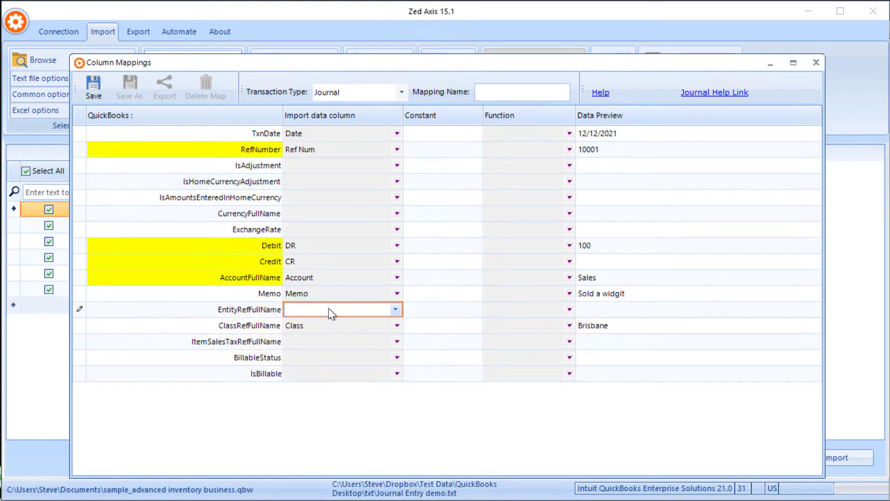
{"action": "left_click", "coordinate": [328, 308]}
{"action": "scroll", "coordinate": [316, 373], "scroll_direction": "down", "scroll_amount": 2}
{"action": "left_click", "coordinate": [316, 373]}
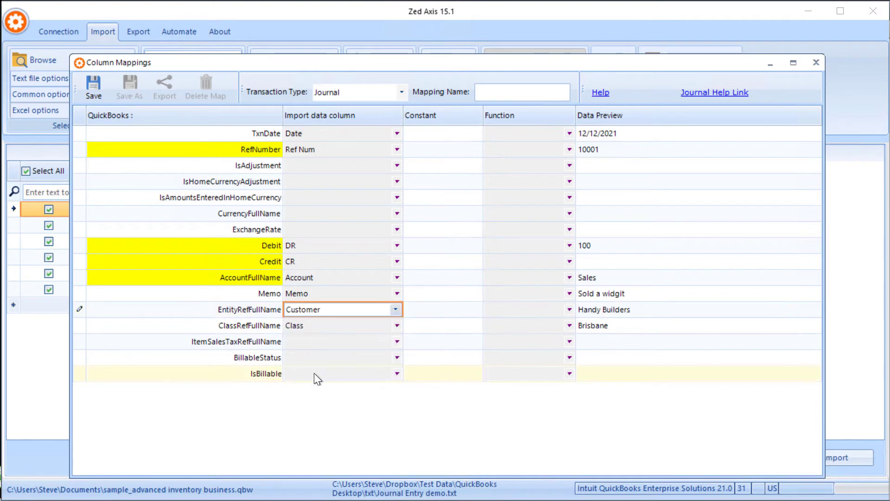
{"action": "left_click", "coordinate": [314, 373]}
{"action": "left_click", "coordinate": [314, 358]}
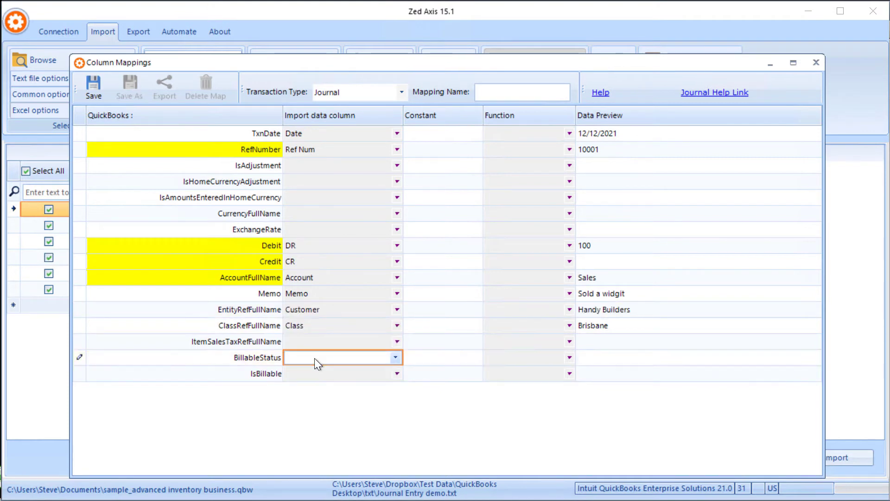
{"action": "left_click", "coordinate": [388, 357]}
{"action": "scroll", "coordinate": [315, 419], "scroll_direction": "down", "scroll_amount": 2}
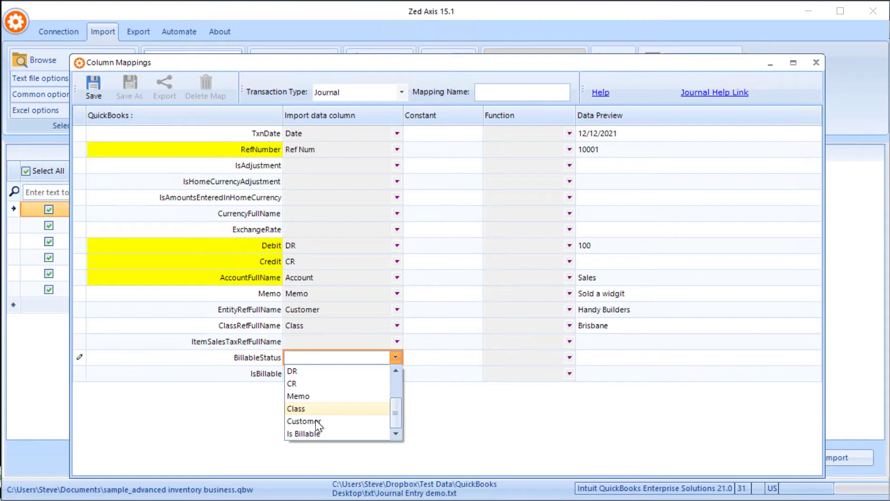
{"action": "left_click", "coordinate": [312, 429]}
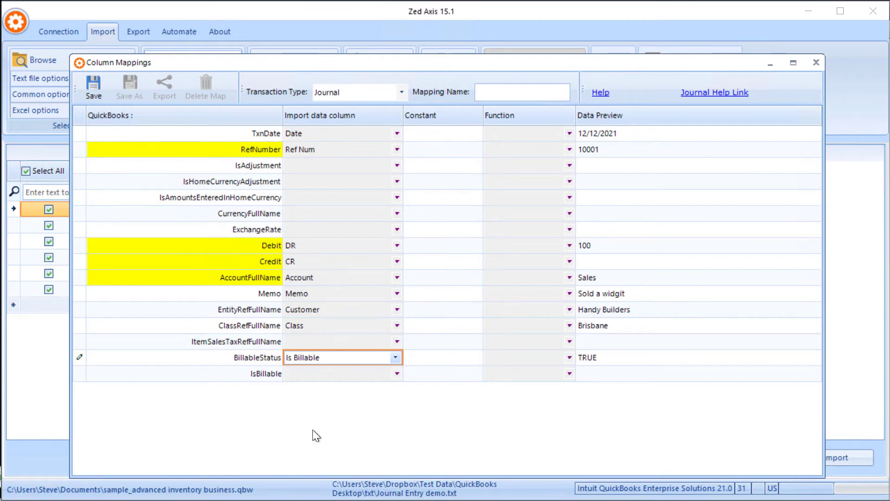
Step: Save the column mapping as 'Journal Entry Demo' and acknowledge the saved confirmation
{"action": "left_click", "coordinate": [486, 94]}
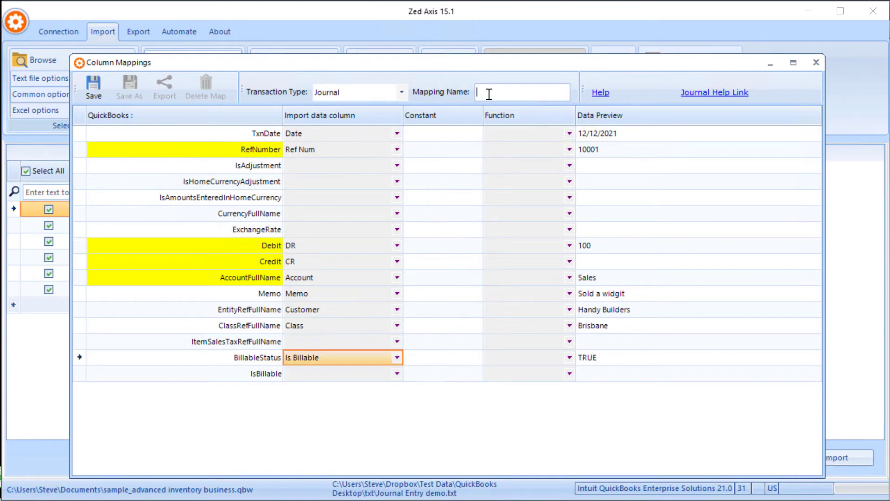
{"action": "type", "text": "Journal Entry Demo"}
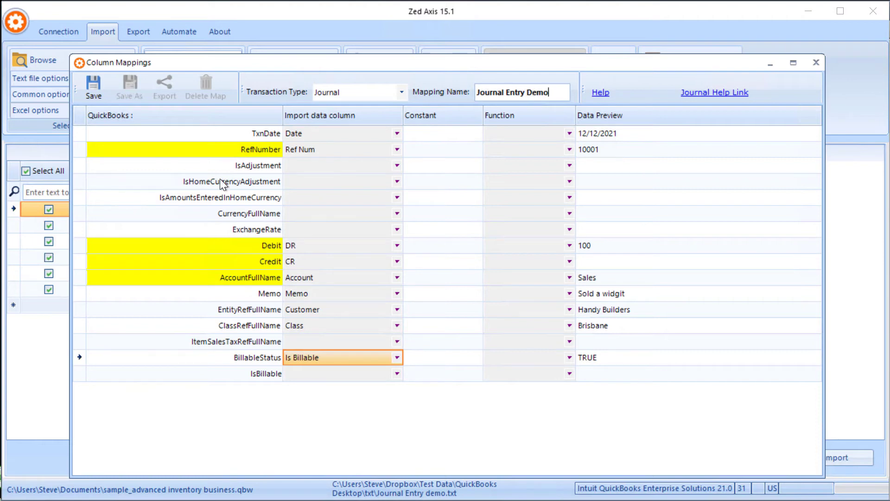
{"action": "left_click", "coordinate": [82, 85]}
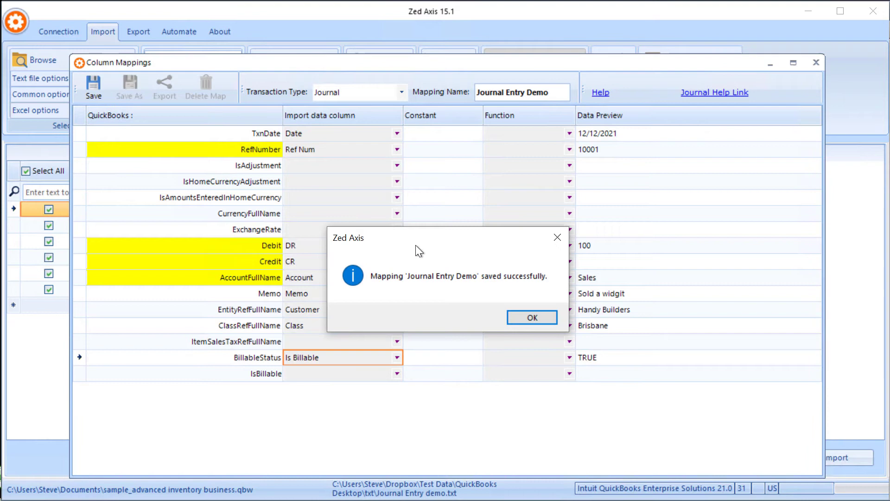
{"action": "left_click", "coordinate": [520, 317]}
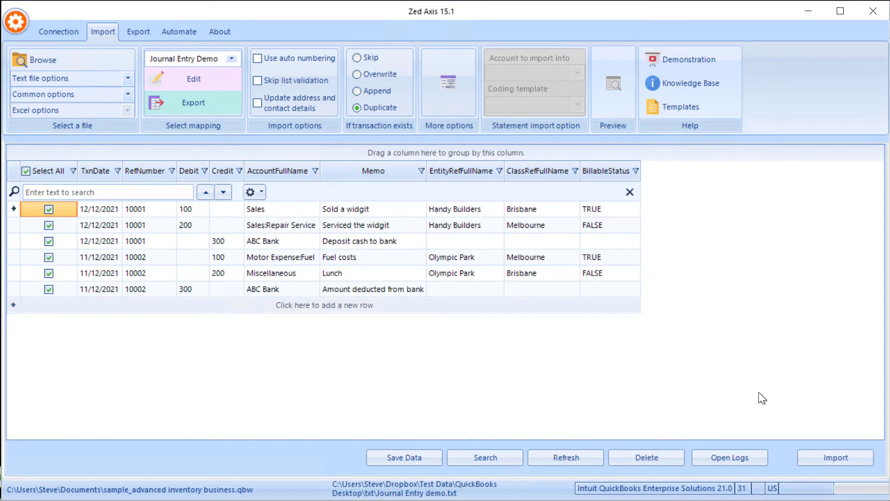
Step: Import the six journal lines into QuickBooks as entries 10001 and 10002
{"action": "left_click", "coordinate": [820, 450]}
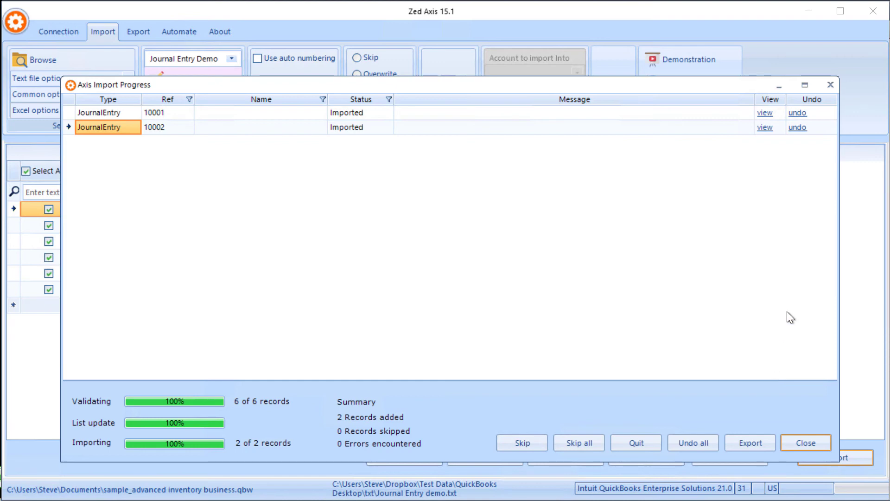
Step: View imported journal entry 10001 in QuickBooks, dismissing the numbering notice
{"action": "left_click", "coordinate": [765, 114]}
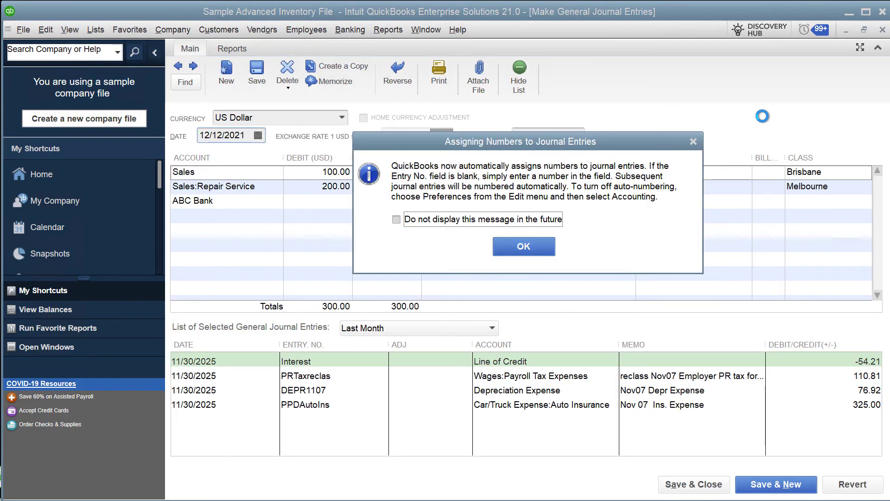
{"action": "left_click", "coordinate": [528, 249]}
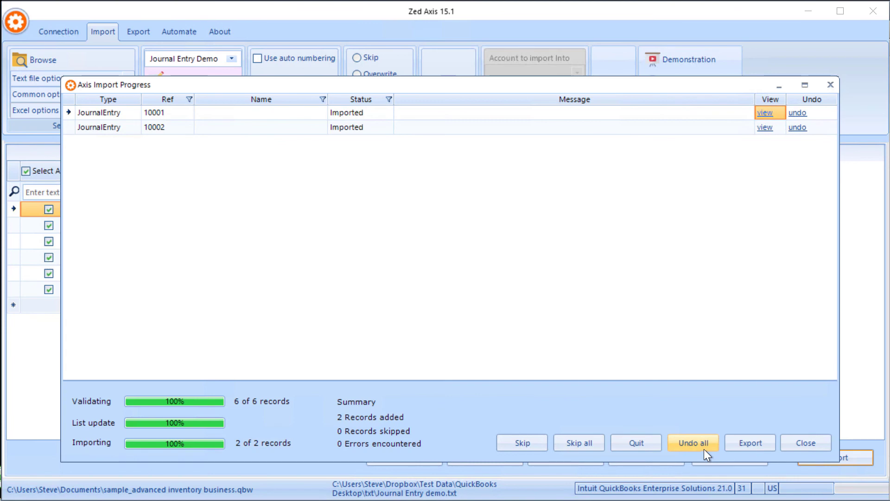
Step: Close the Axis Import Progress window to return to the six-line grid
{"action": "left_click", "coordinate": [805, 442]}
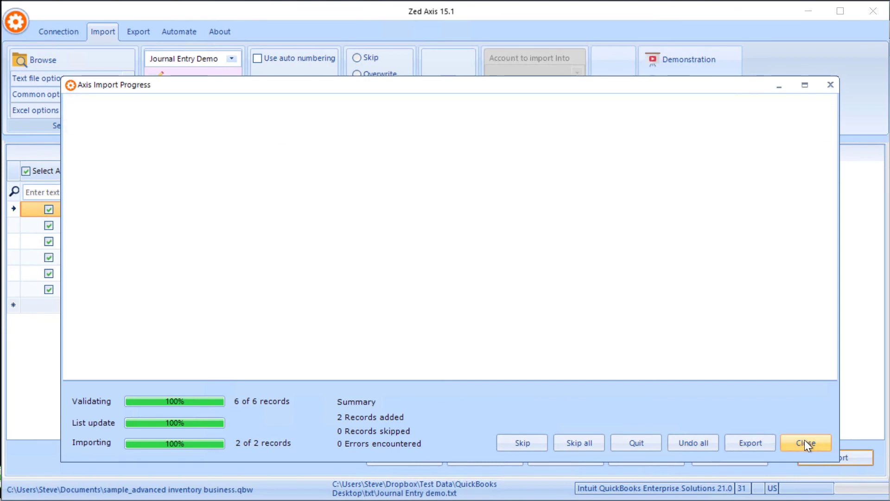
{"action": "left_click", "coordinate": [805, 440]}
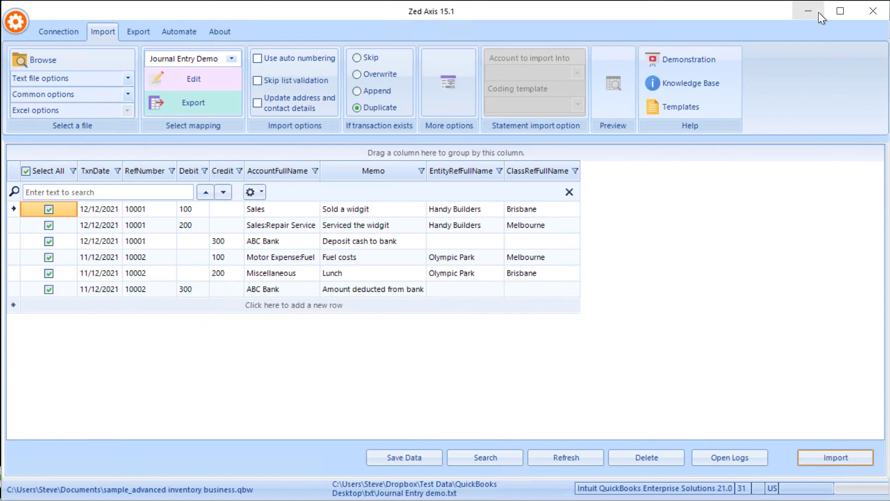